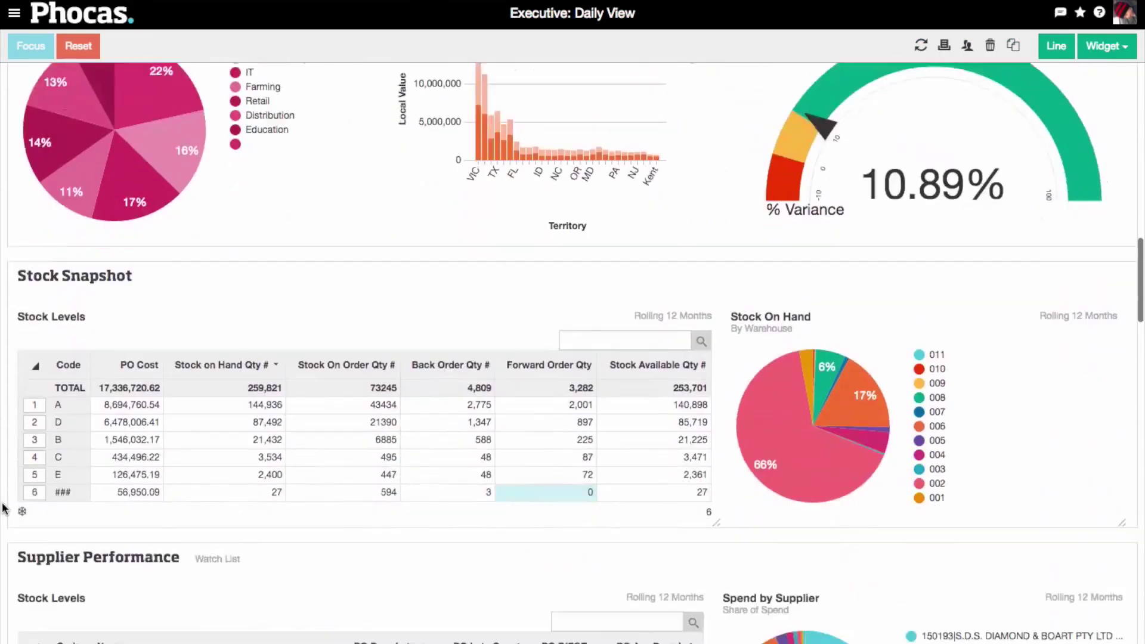
{"action": "scroll", "coordinate": [5, 509], "scroll_direction": "down", "scroll_amount": 1}
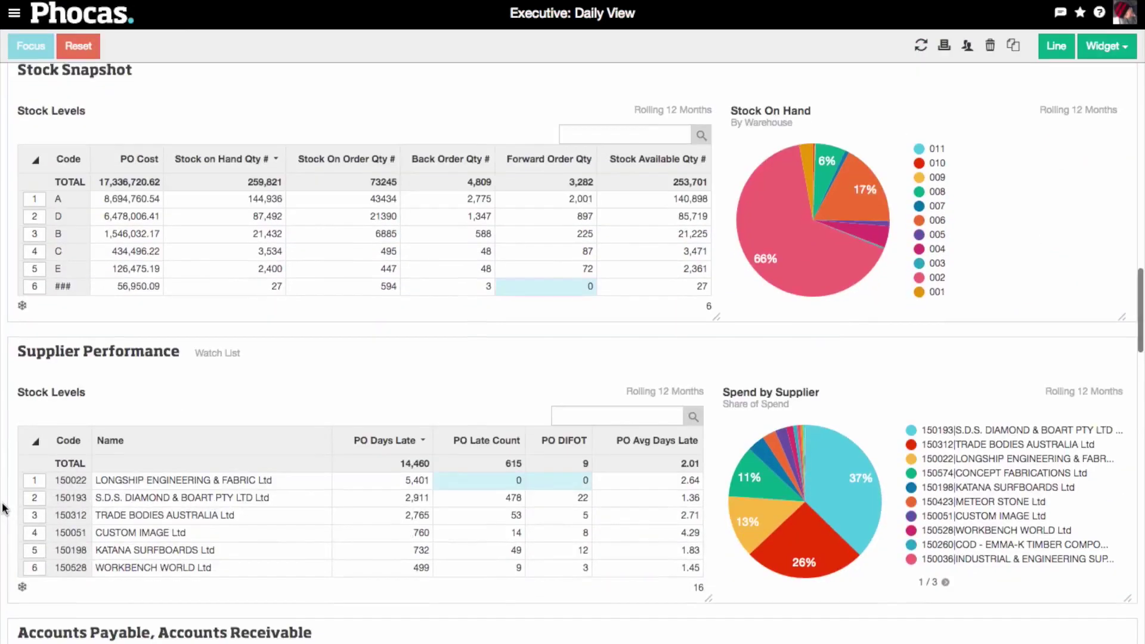
{"action": "scroll", "coordinate": [5, 508], "scroll_direction": "down", "scroll_amount": 3}
{"action": "scroll", "coordinate": [4, 508], "scroll_direction": "down", "scroll_amount": 2}
{"action": "scroll", "coordinate": [5, 509], "scroll_direction": "down", "scroll_amount": 2}
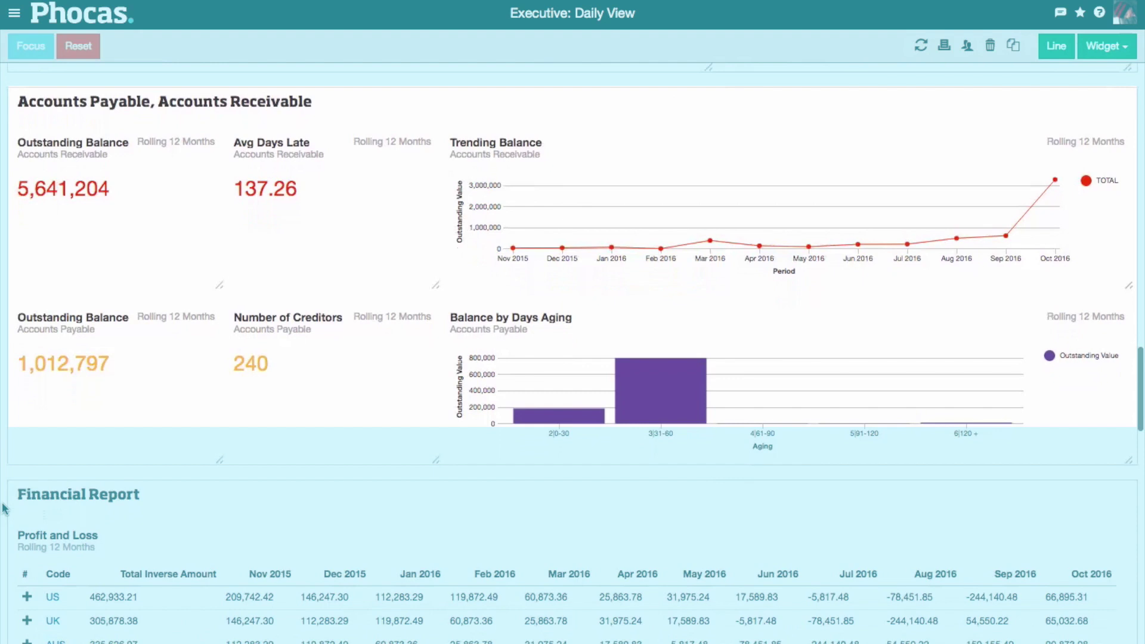
Drill into the US line, then its Invoice (IN) category, to reveal the account rows.
{"action": "left_click", "coordinate": [27, 597]}
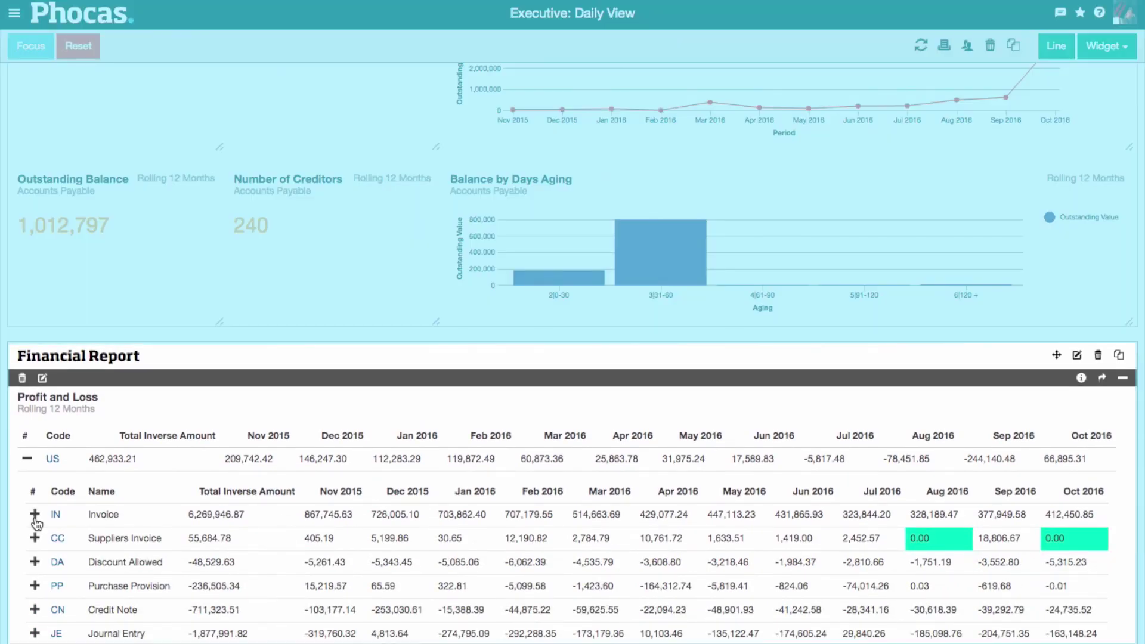
{"action": "left_click", "coordinate": [36, 517]}
{"action": "scroll", "coordinate": [35, 516], "scroll_direction": "down", "scroll_amount": 3}
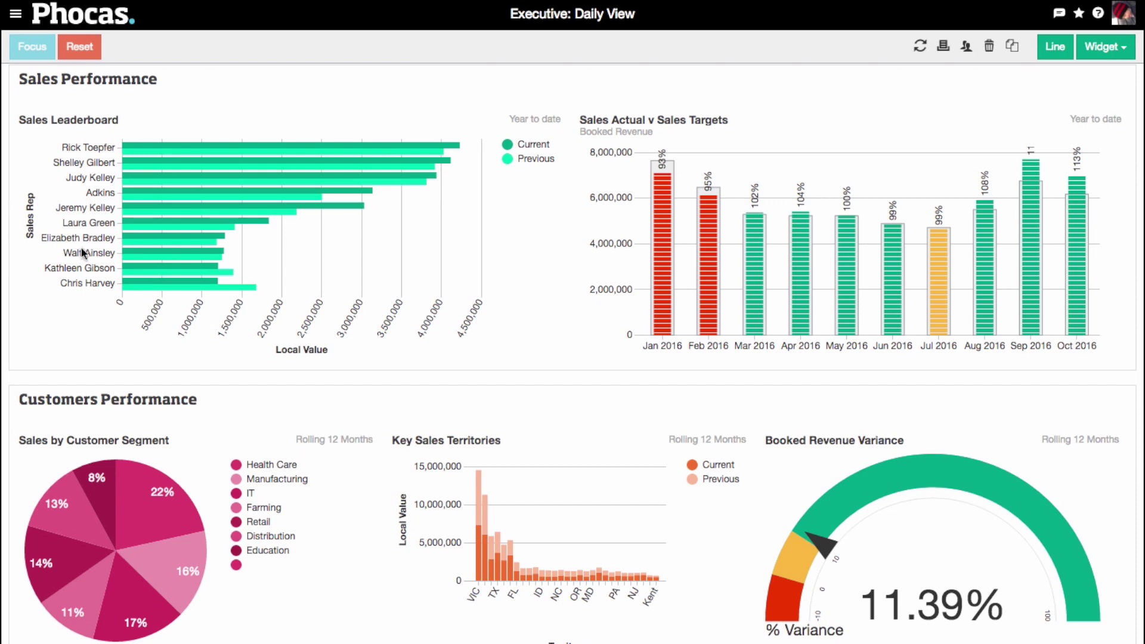
{"action": "mouse_move", "coordinate": [144, 284]}
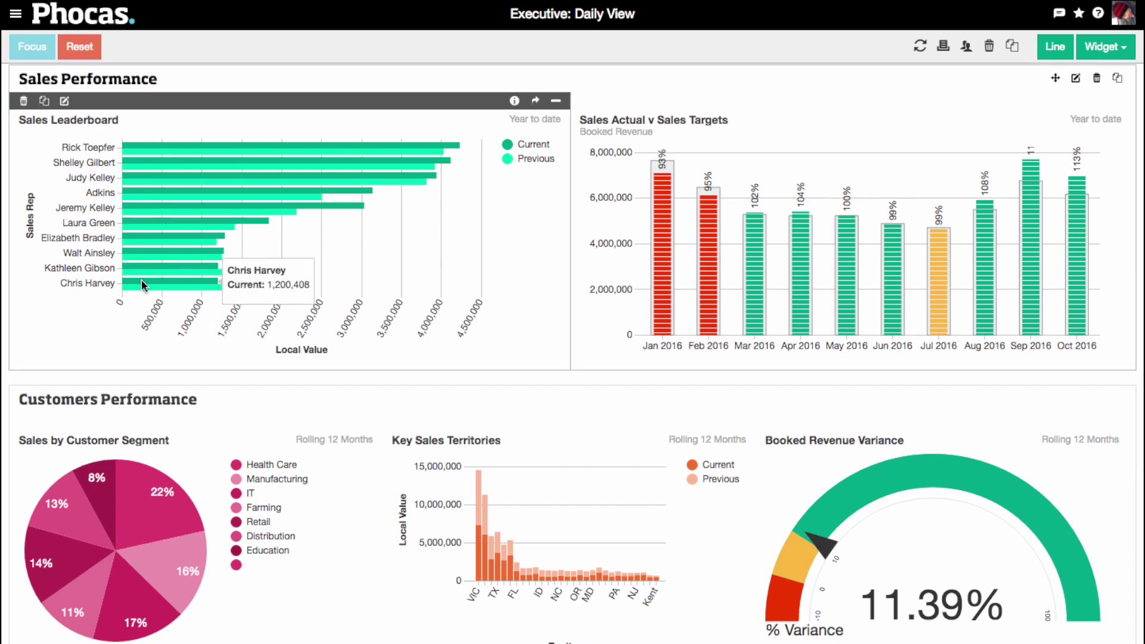
{"action": "left_click", "coordinate": [141, 281]}
{"action": "left_click", "coordinate": [33, 47]}
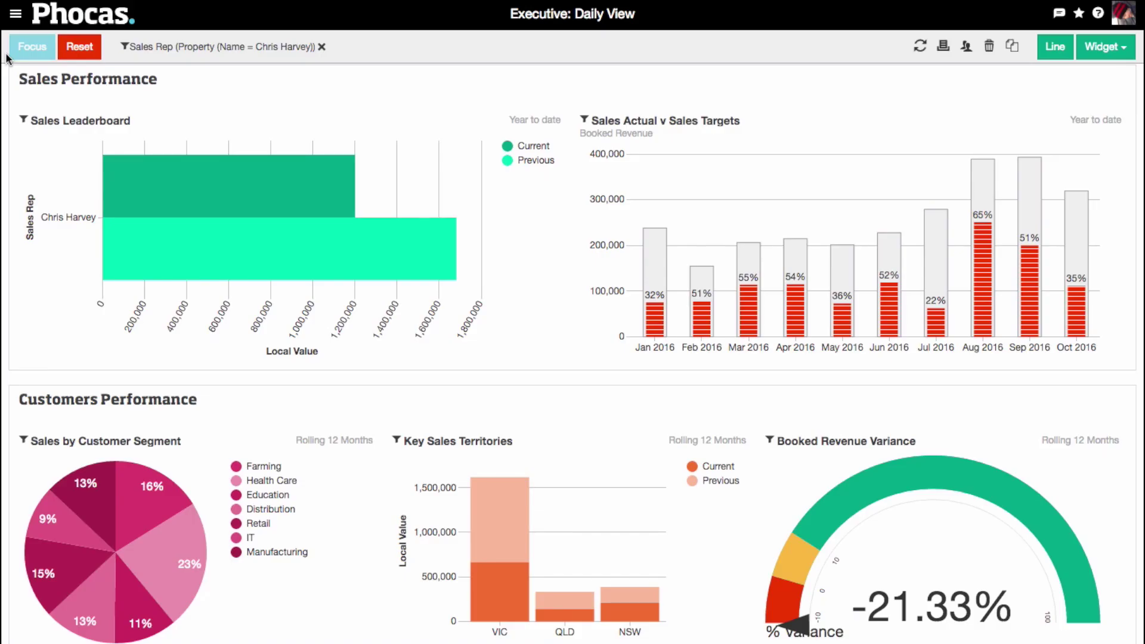
{"action": "left_click", "coordinate": [321, 47]}
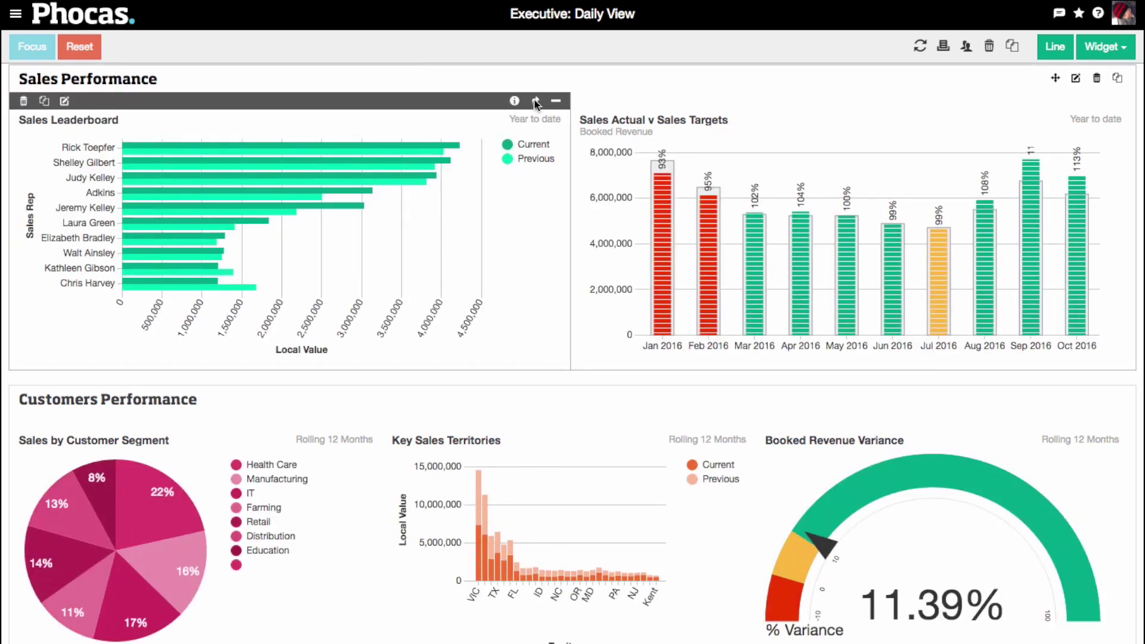
{"action": "left_click", "coordinate": [535, 101]}
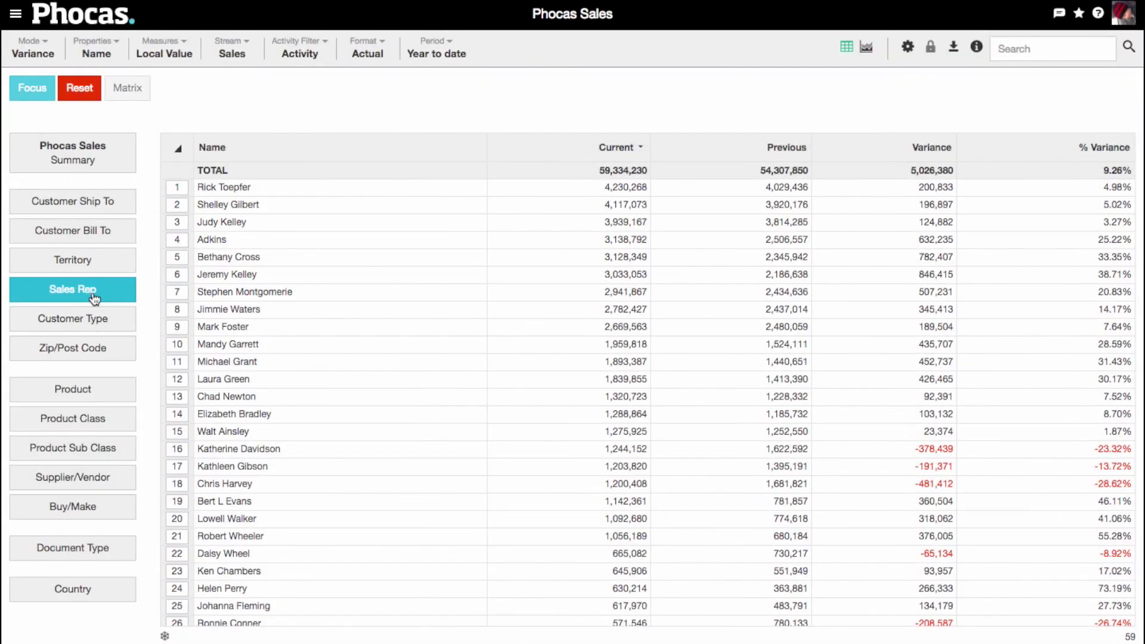
{"action": "left_click", "coordinate": [456, 51]}
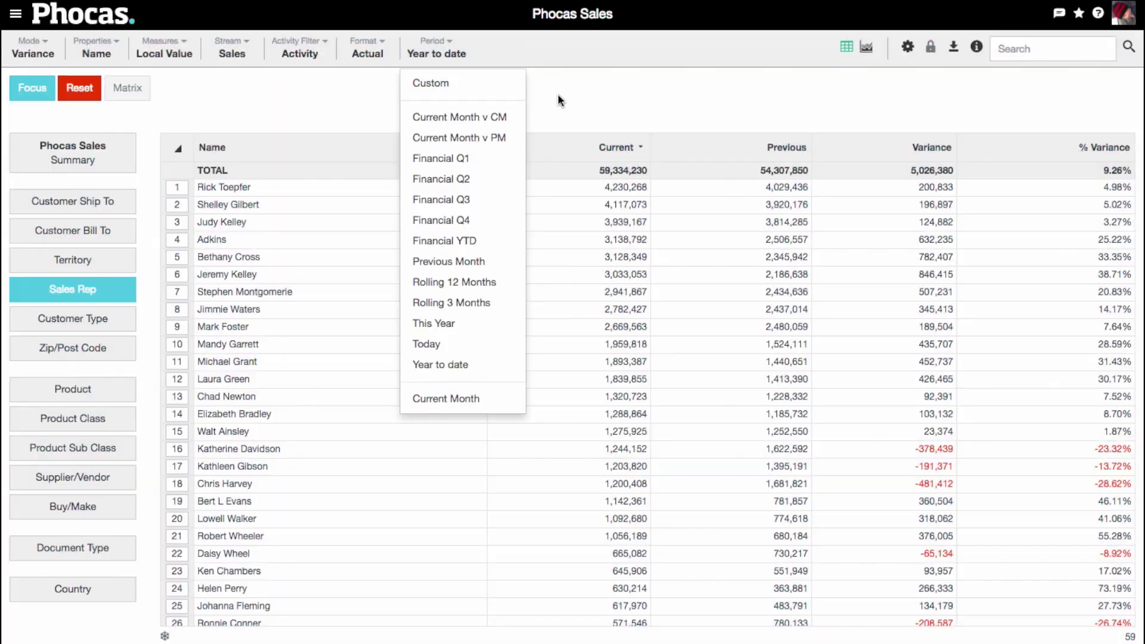
{"action": "left_click", "coordinate": [183, 54]}
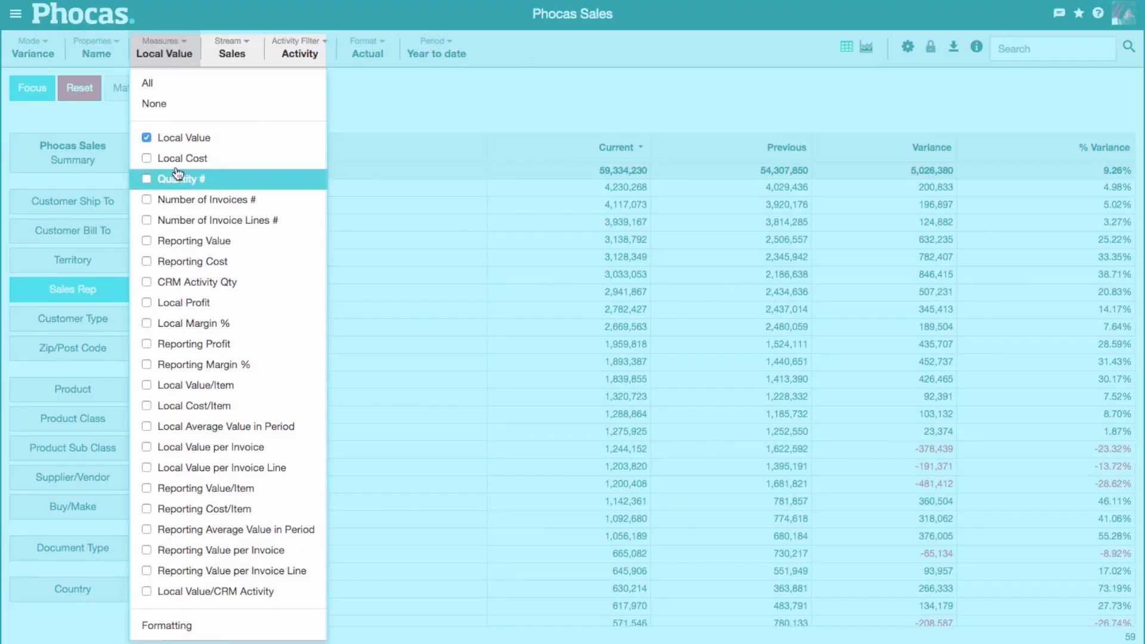
{"action": "left_click", "coordinate": [177, 323]}
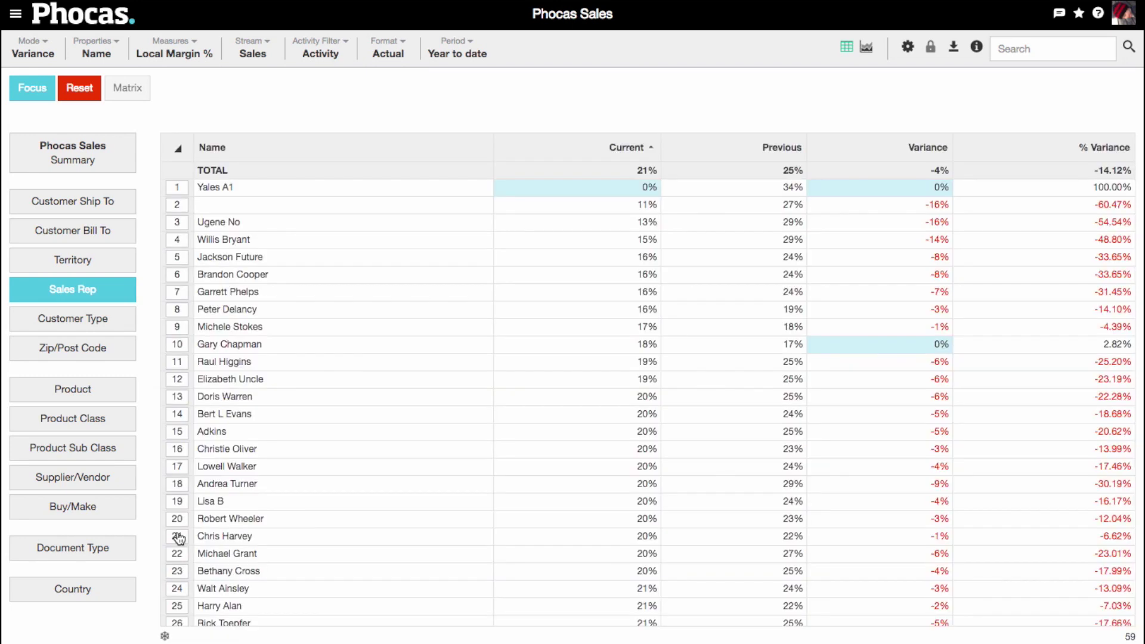
{"action": "left_click", "coordinate": [179, 539]}
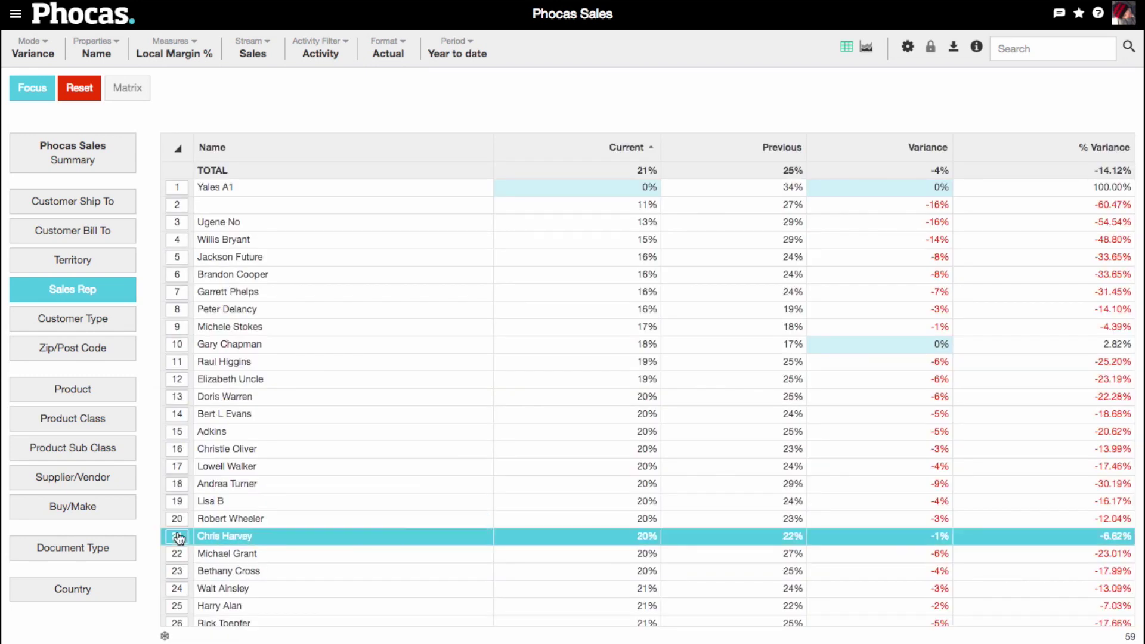
{"action": "left_click", "coordinate": [867, 46]}
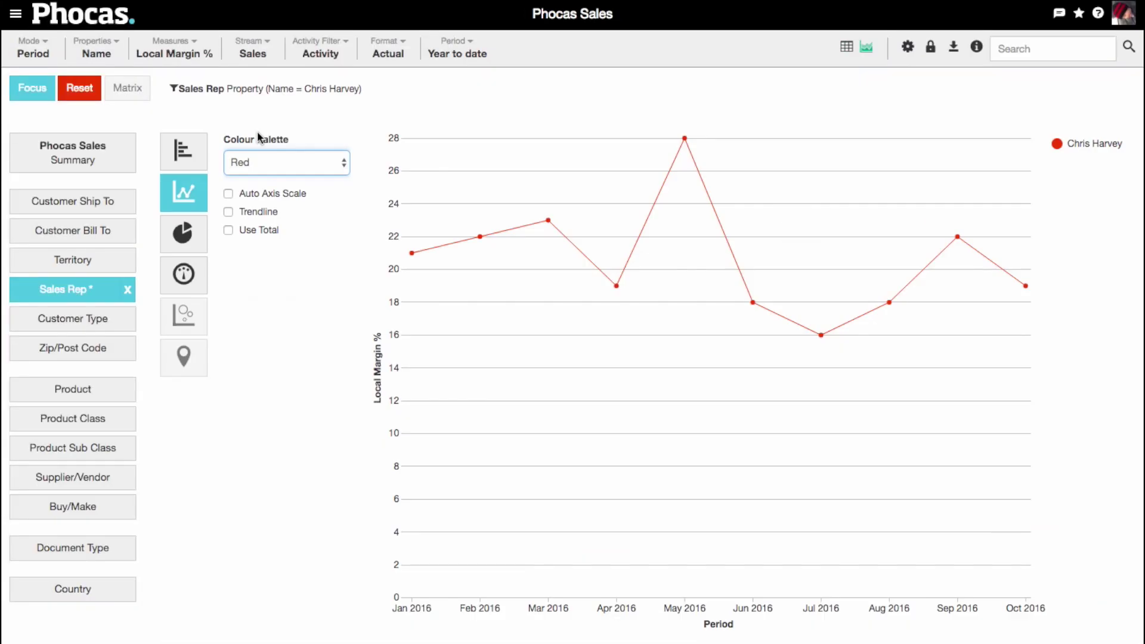
{"action": "left_click", "coordinate": [229, 211]}
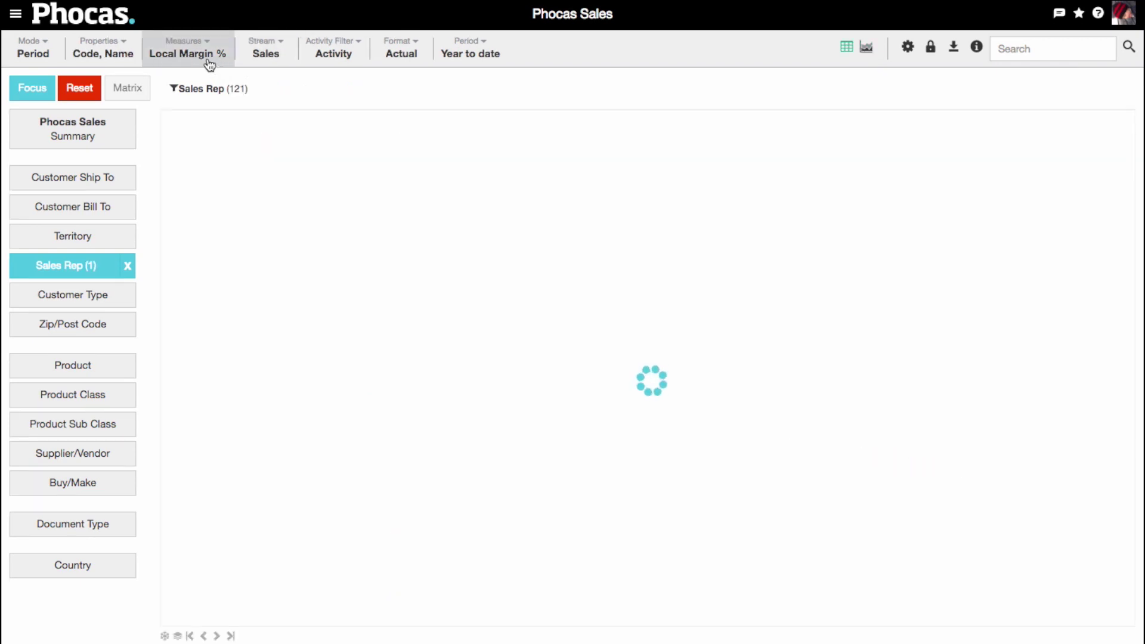
{"action": "left_click", "coordinate": [207, 56]}
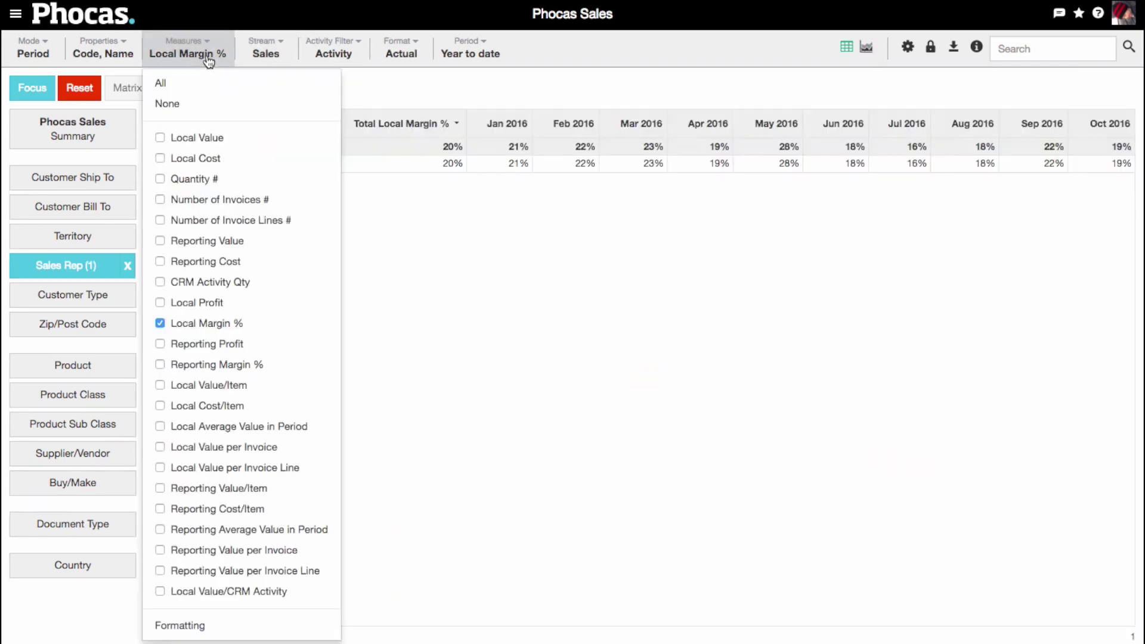
{"action": "left_click", "coordinate": [199, 138]}
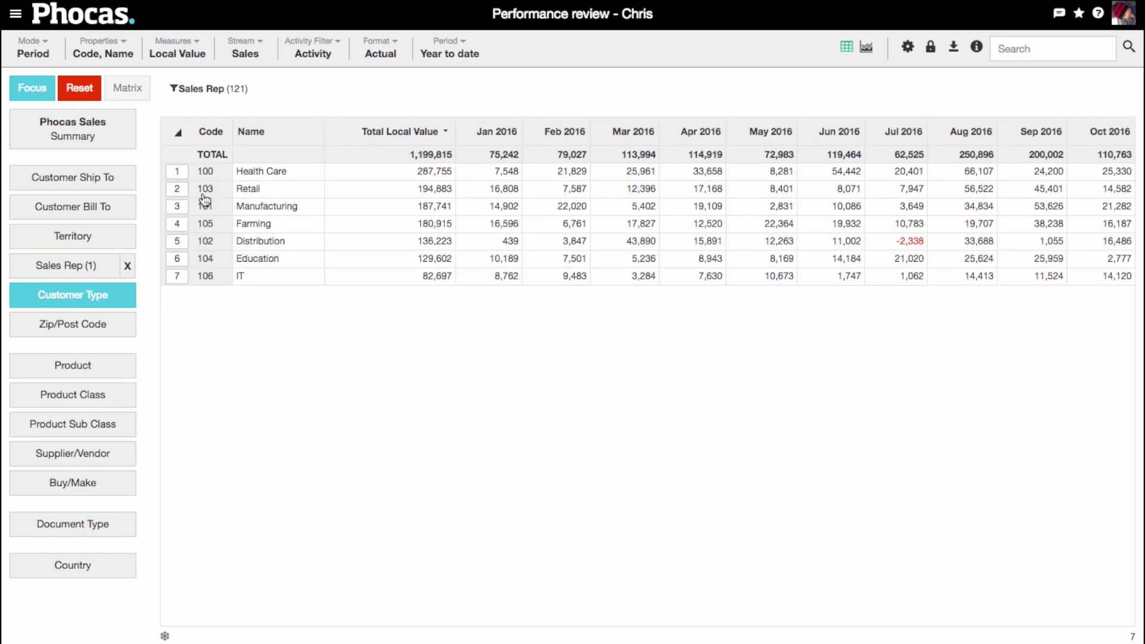
{"action": "left_click", "coordinate": [117, 241]}
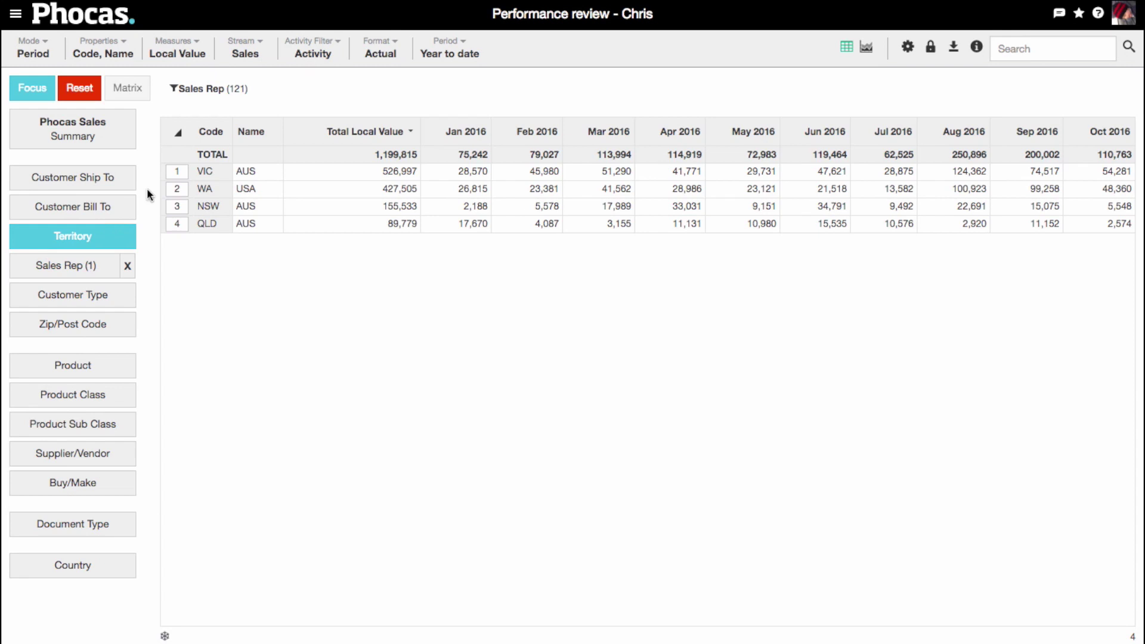
{"action": "left_click", "coordinate": [176, 192]}
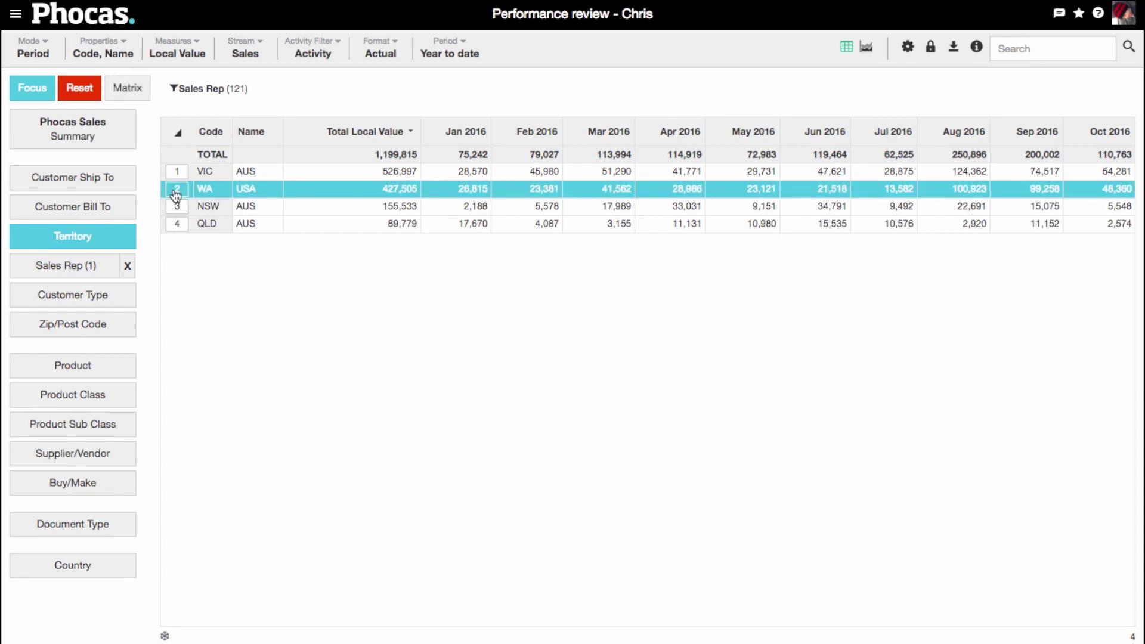
{"action": "left_click", "coordinate": [108, 179]}
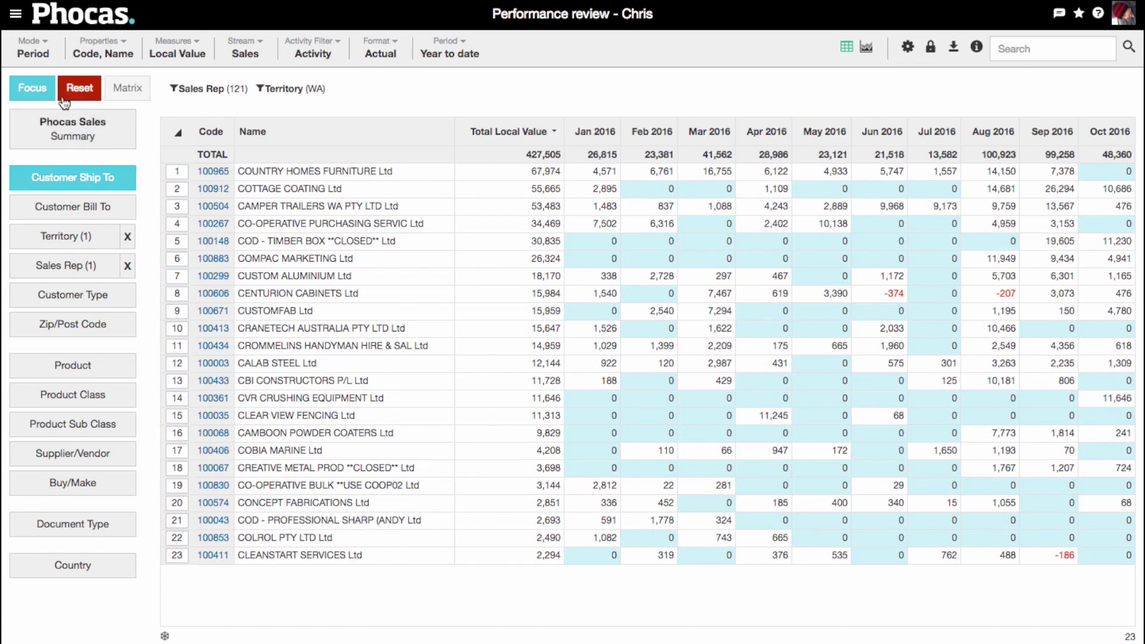
{"action": "left_click", "coordinate": [45, 47]}
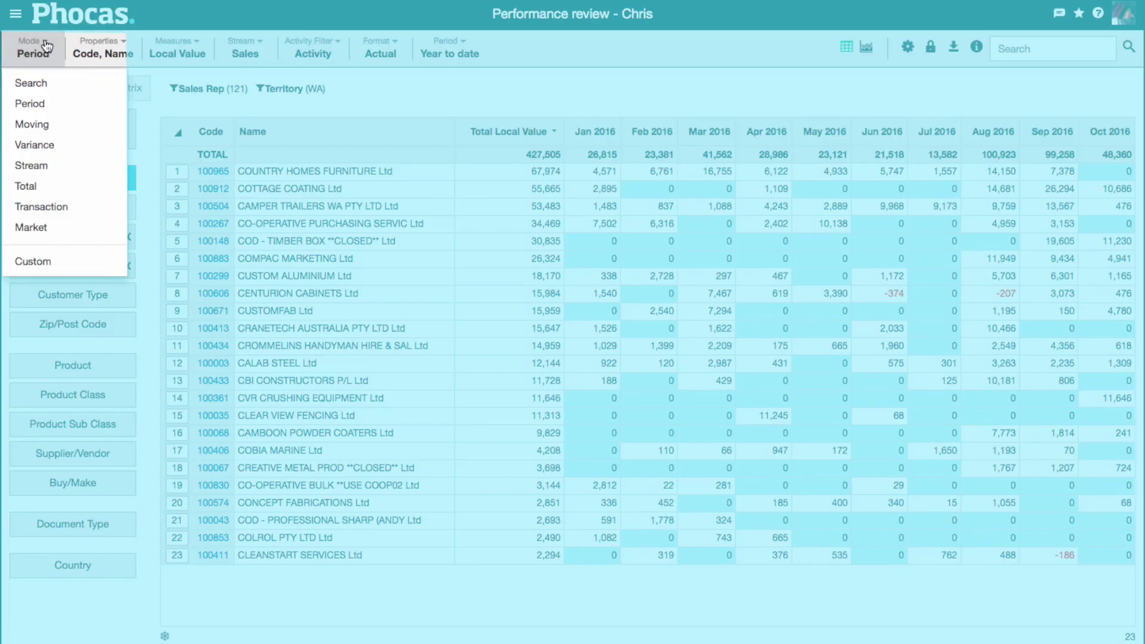
In Variance mode, sort WA customers by variance ascending and select Co-operative Purchasing Services.
{"action": "left_click", "coordinate": [40, 143]}
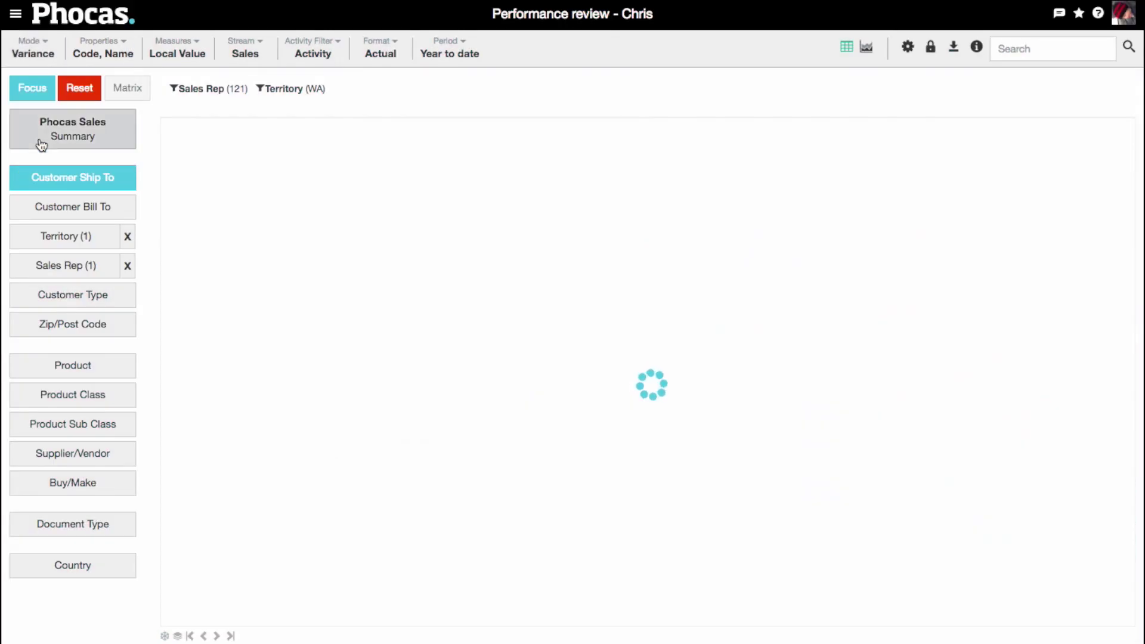
{"action": "left_click", "coordinate": [178, 277]}
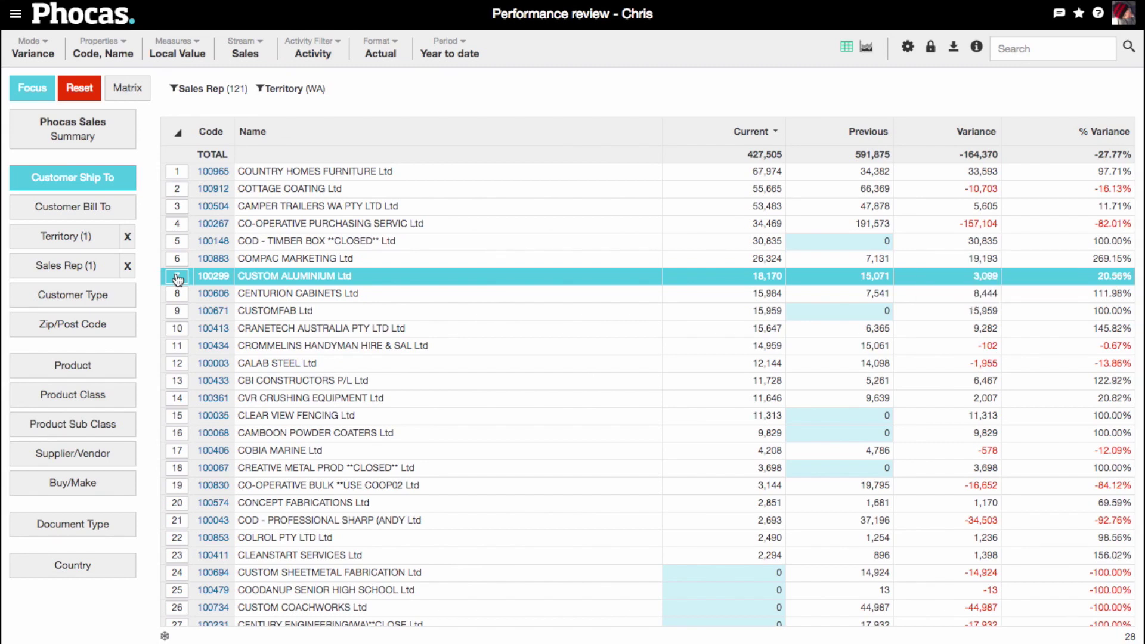
{"action": "left_click", "coordinate": [177, 279]}
{"action": "left_click", "coordinate": [899, 130]}
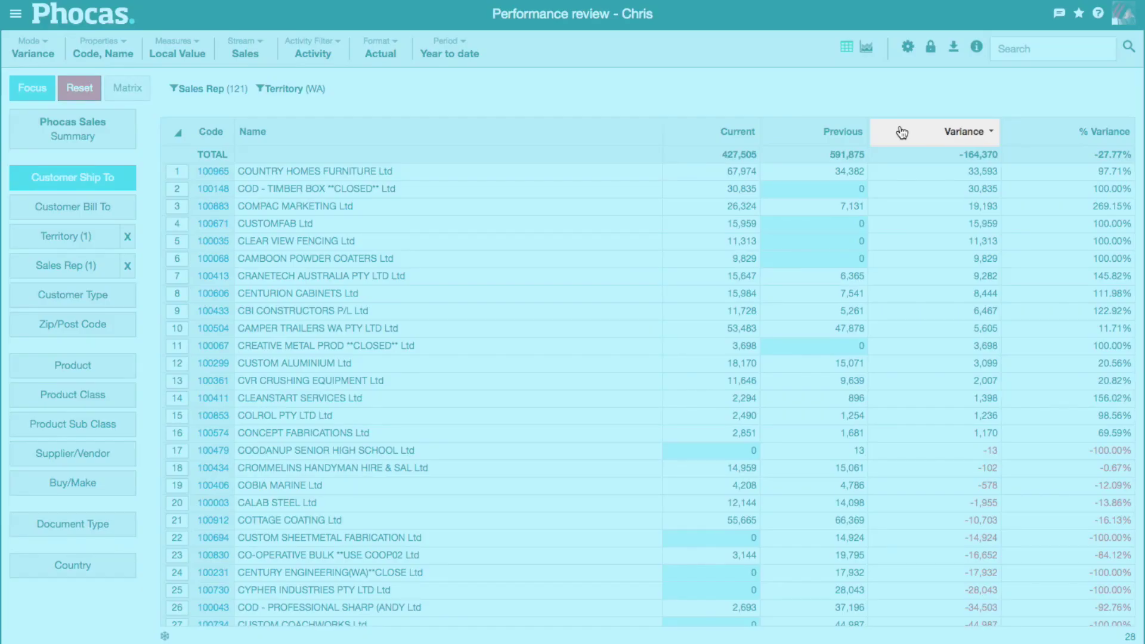
{"action": "left_click", "coordinate": [902, 133]}
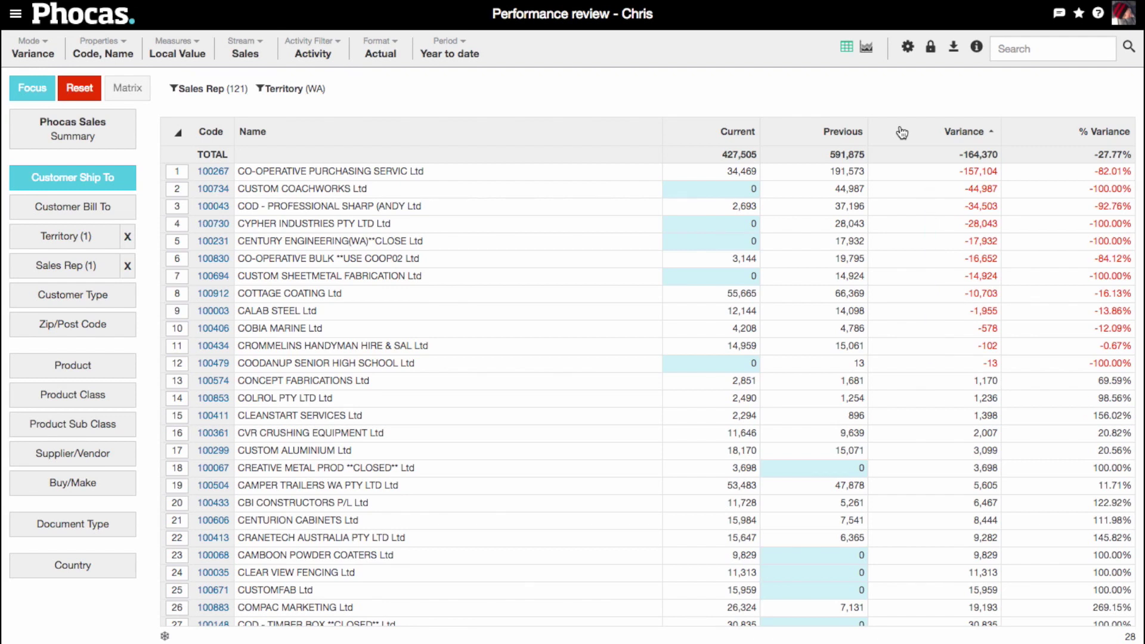
{"action": "left_click", "coordinate": [177, 173]}
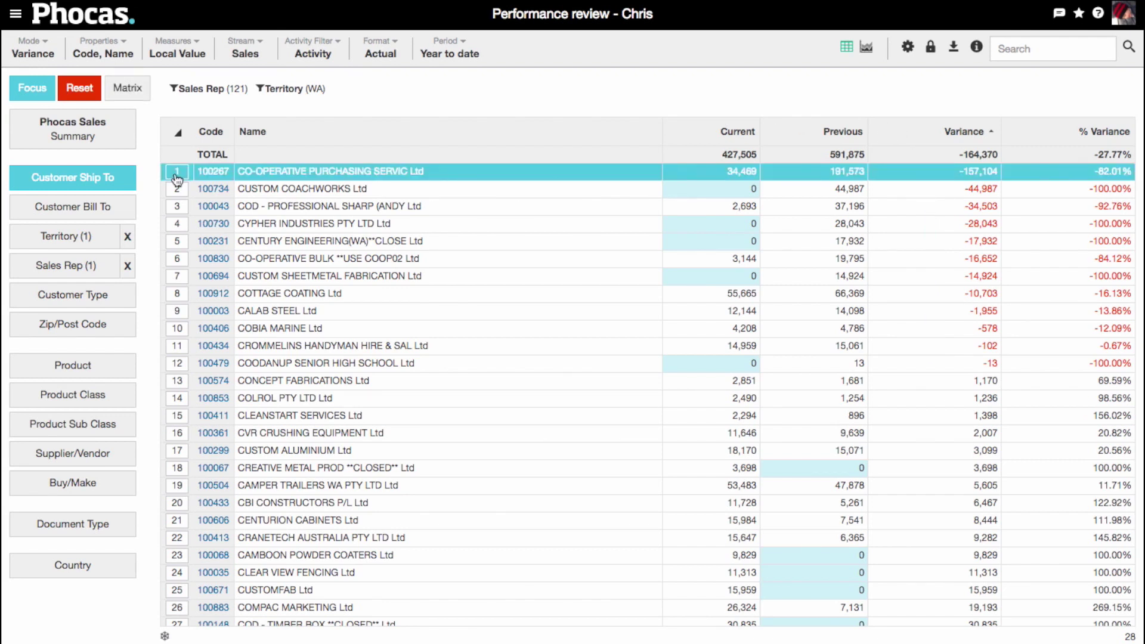
Focus on Co-operative Purchasing Services and break its sales down by product.
{"action": "left_click", "coordinate": [33, 88]}
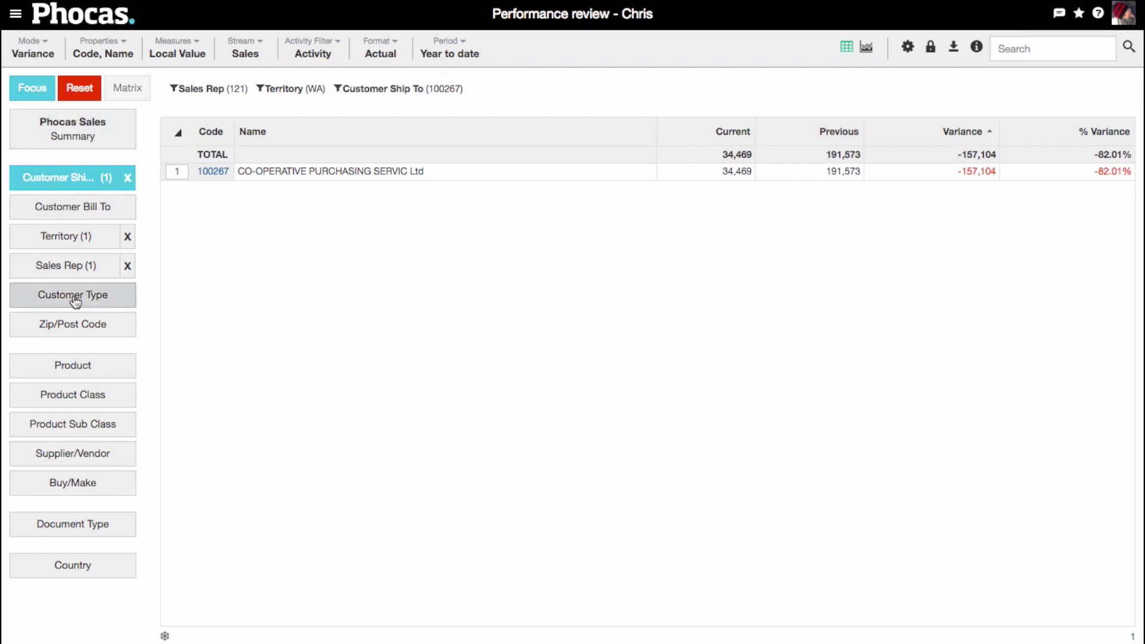
{"action": "left_click", "coordinate": [76, 373]}
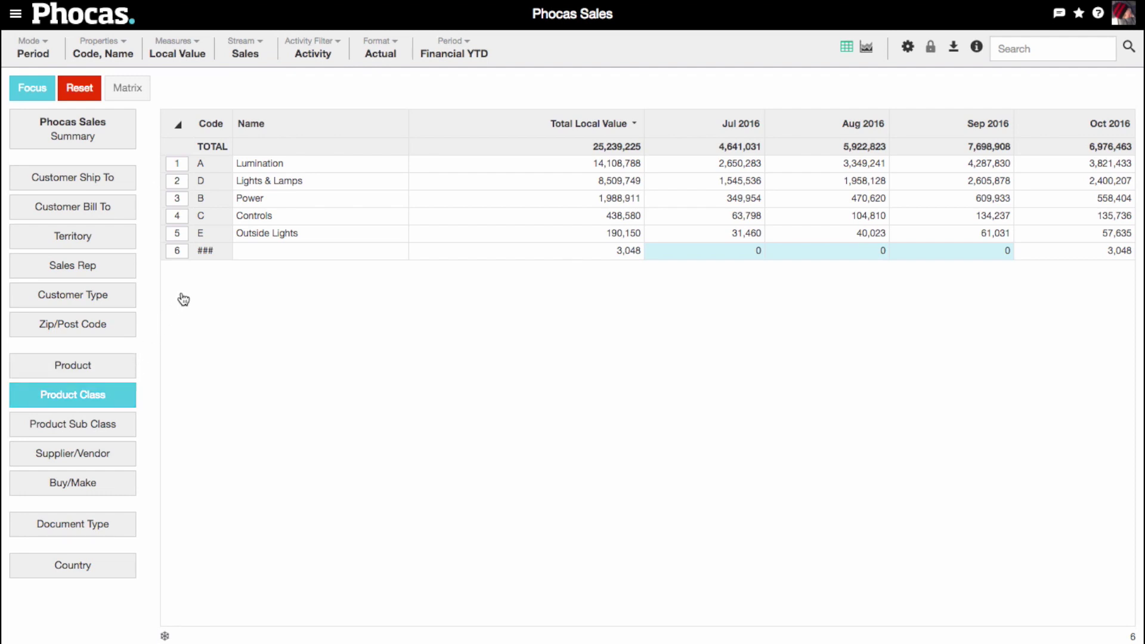
Matrix Lumination against Controls by ship-to customer, keeping only customers with zero Controls sales.
{"action": "left_click", "coordinate": [179, 166]}
{"action": "left_click", "coordinate": [180, 218]}
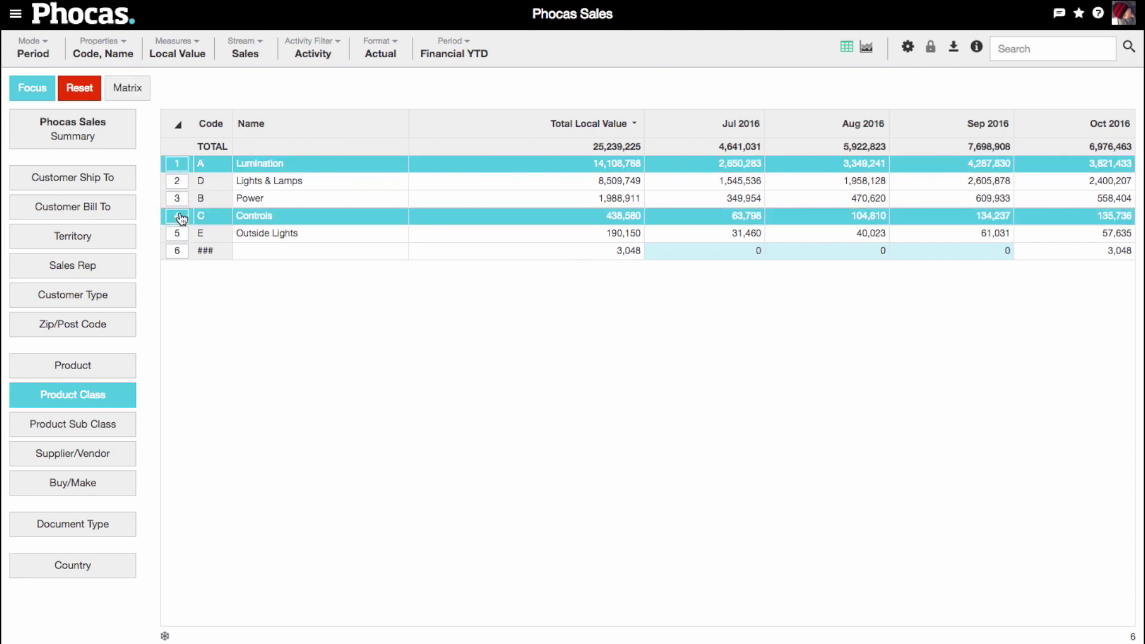
{"action": "left_click", "coordinate": [146, 94]}
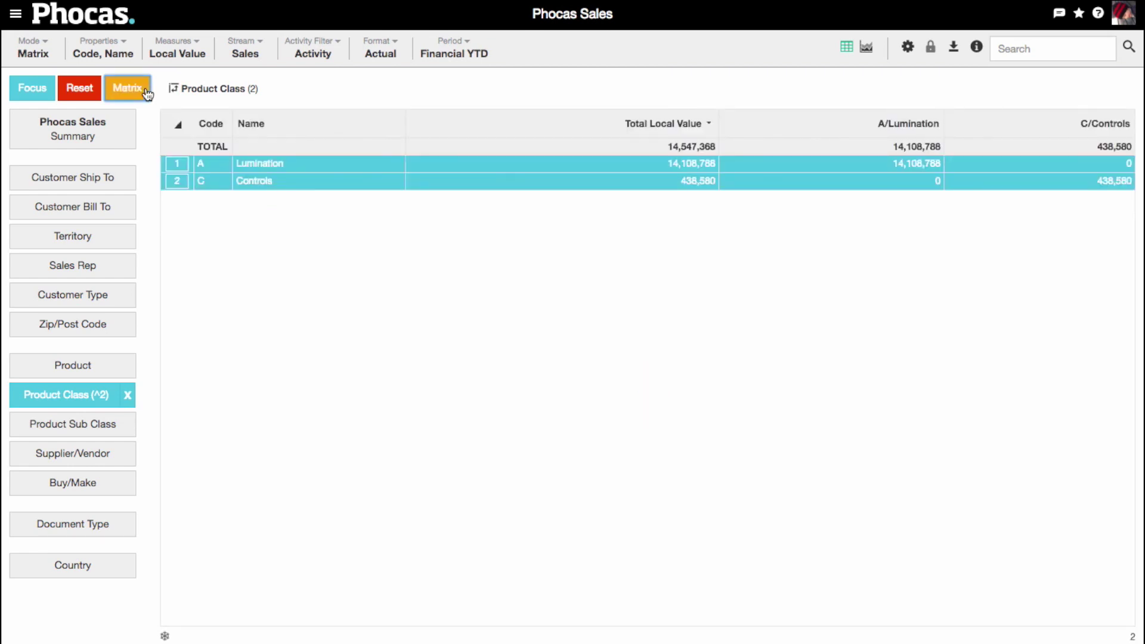
{"action": "left_click", "coordinate": [125, 178]}
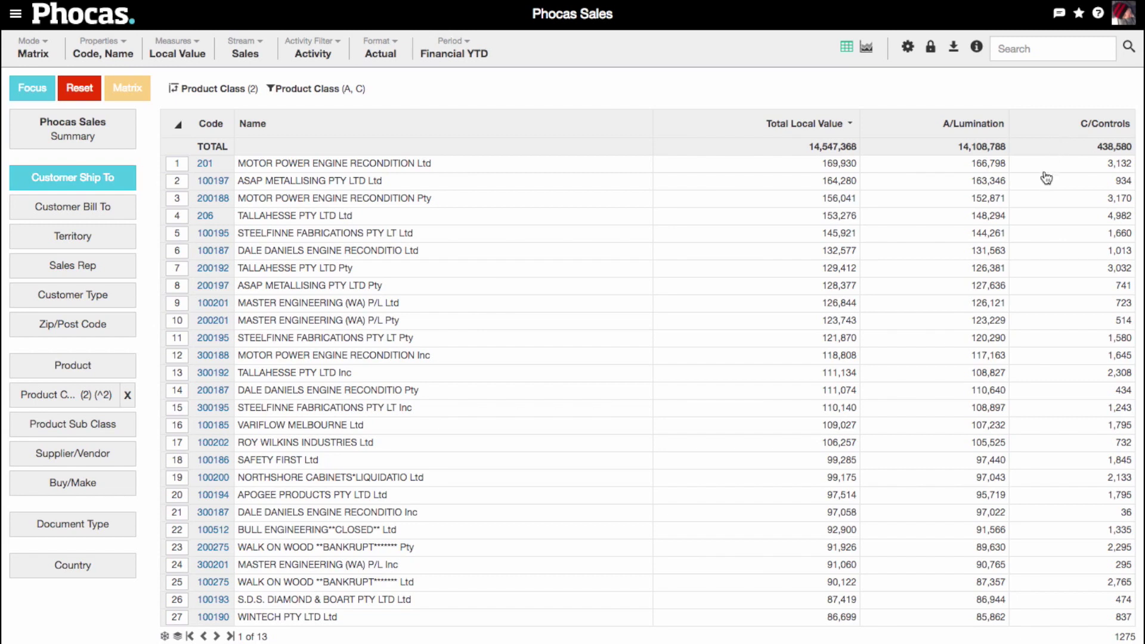
{"action": "right_click", "coordinate": [1046, 179]}
{"action": "mouse_move", "coordinate": [948, 289]}
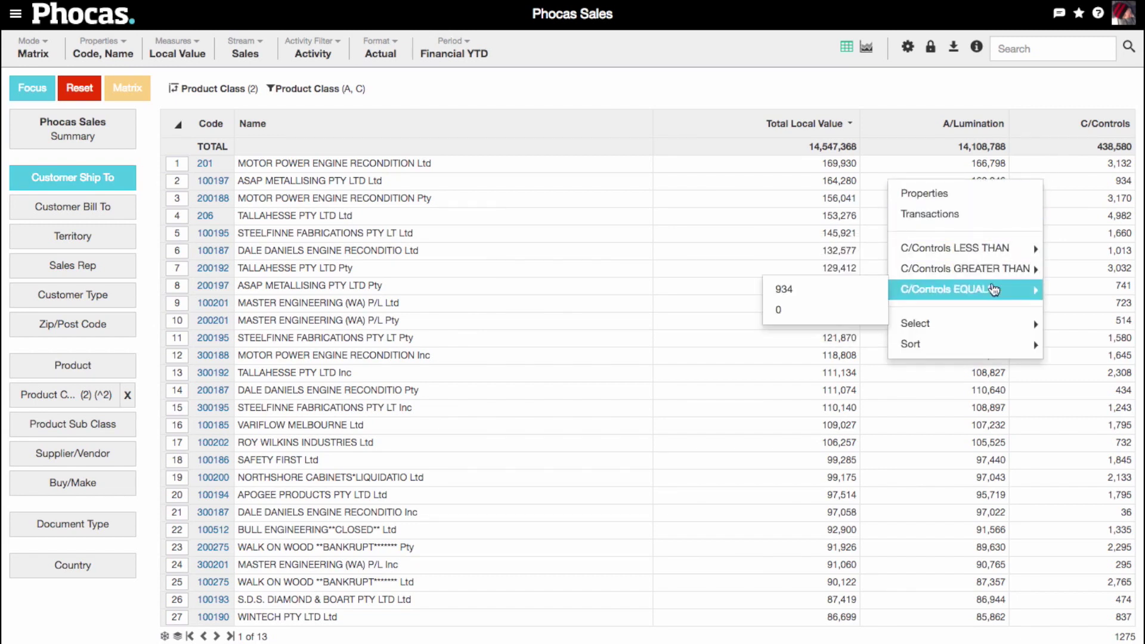
{"action": "left_click", "coordinate": [866, 312]}
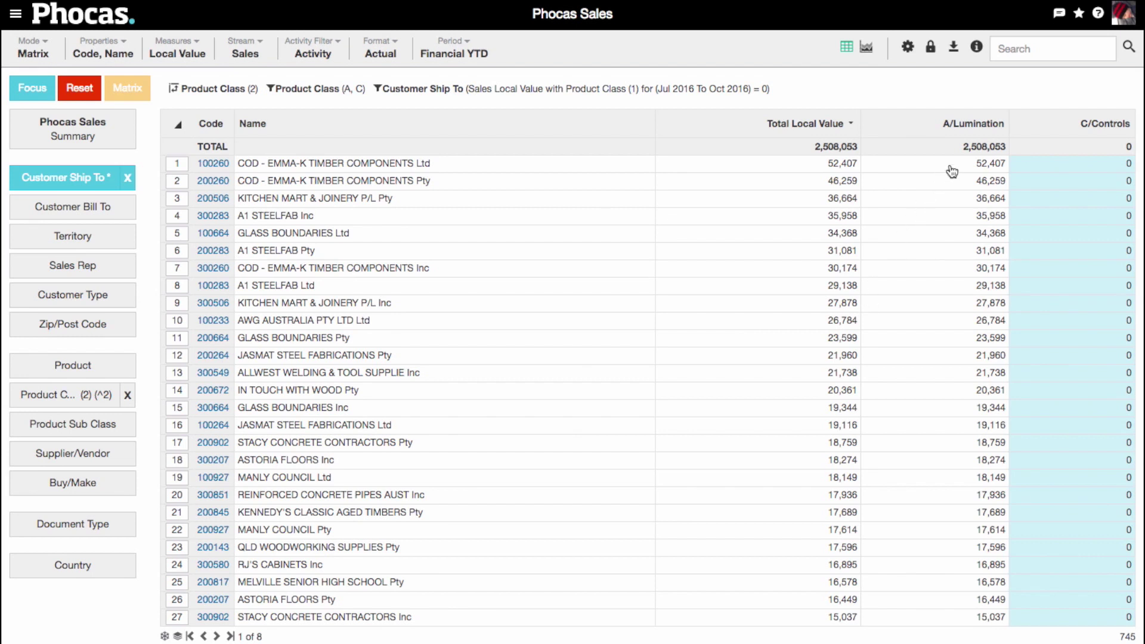
Save the Lumination-without-Controls list as an 'Opportunities' widget on Executive: Daily View and open it.
{"action": "left_click", "coordinate": [1077, 12]}
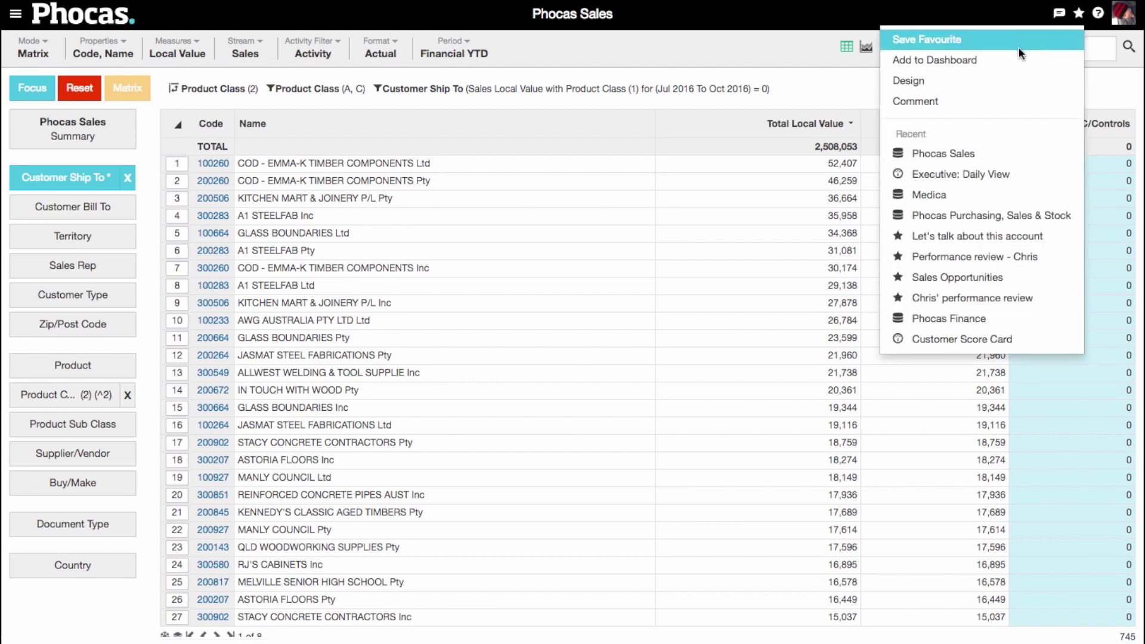
{"action": "left_click", "coordinate": [998, 59]}
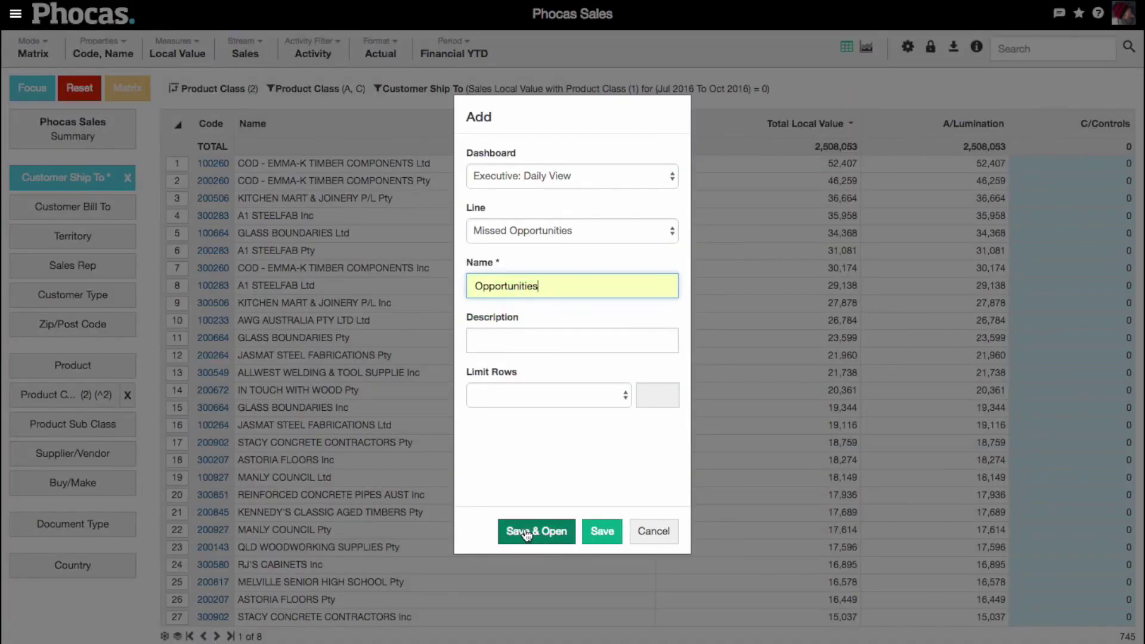
{"action": "left_click", "coordinate": [526, 533]}
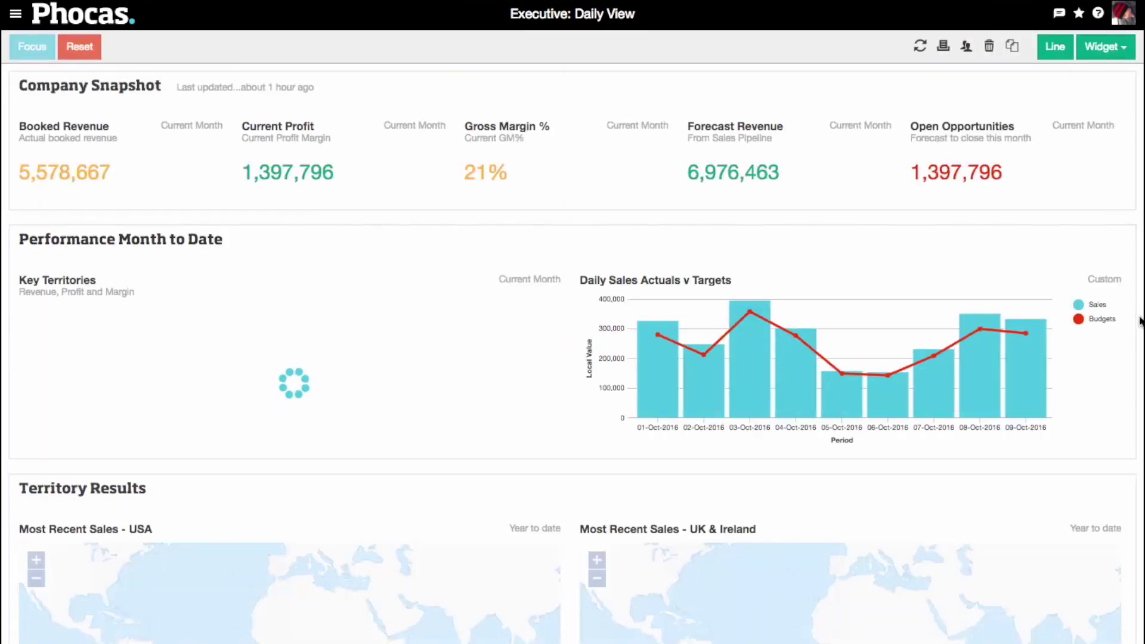
{"action": "scroll", "coordinate": [1141, 320], "scroll_direction": "down", "scroll_amount": 3}
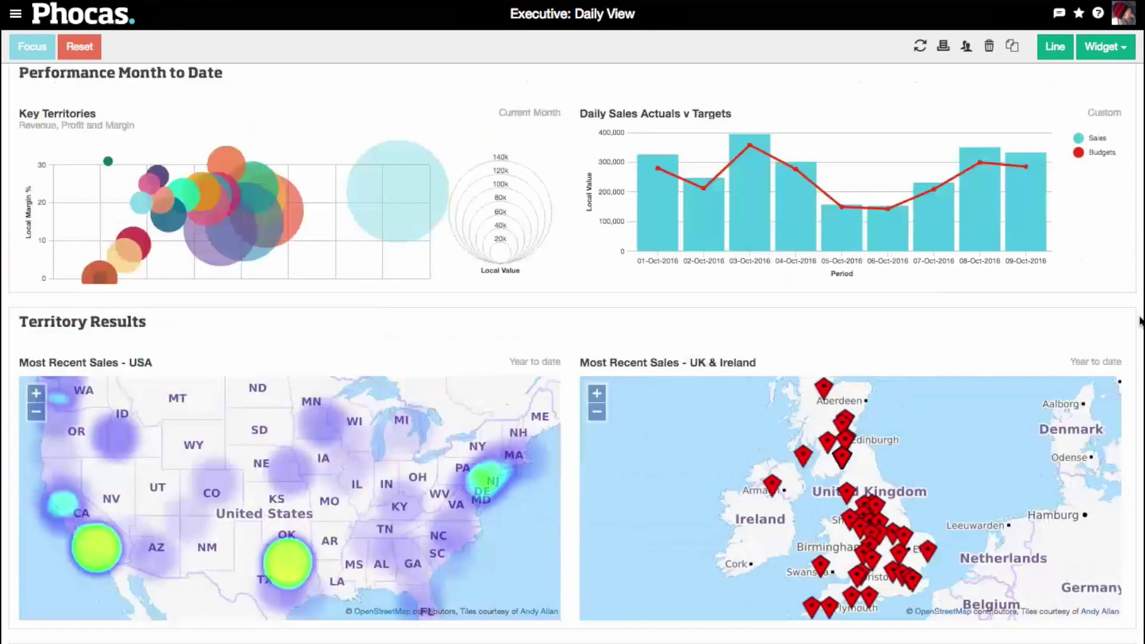
{"action": "scroll", "coordinate": [1141, 320], "scroll_direction": "down", "scroll_amount": 10}
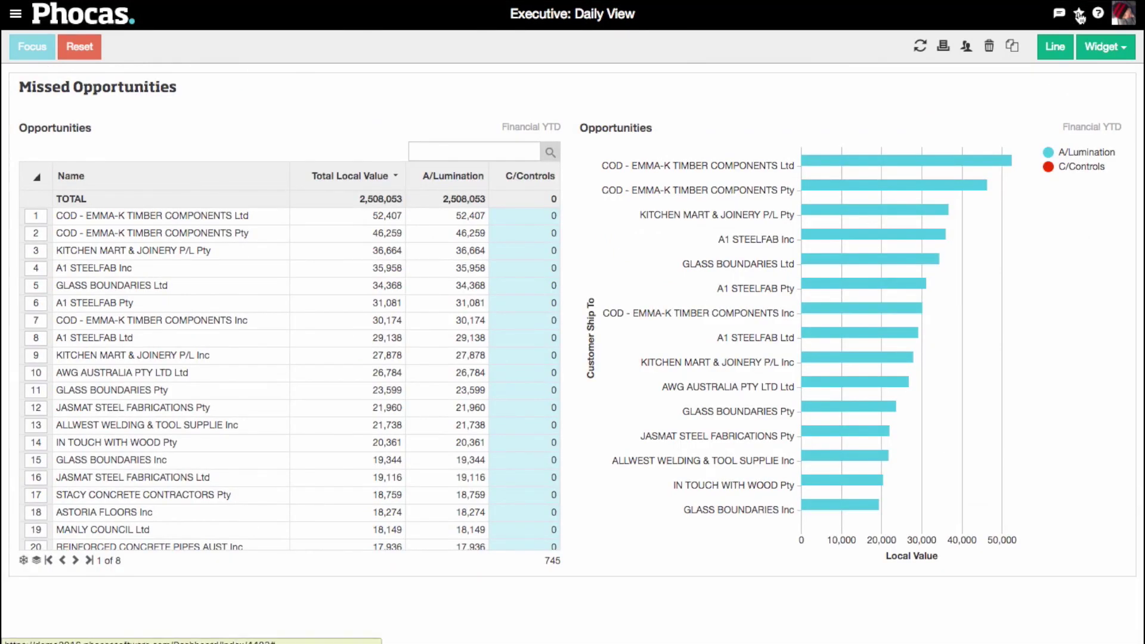
Post a comment saying these are missed cross-sell opportunities to target this month.
{"action": "left_click", "coordinate": [1059, 13]}
{"action": "type", "text": "these"}
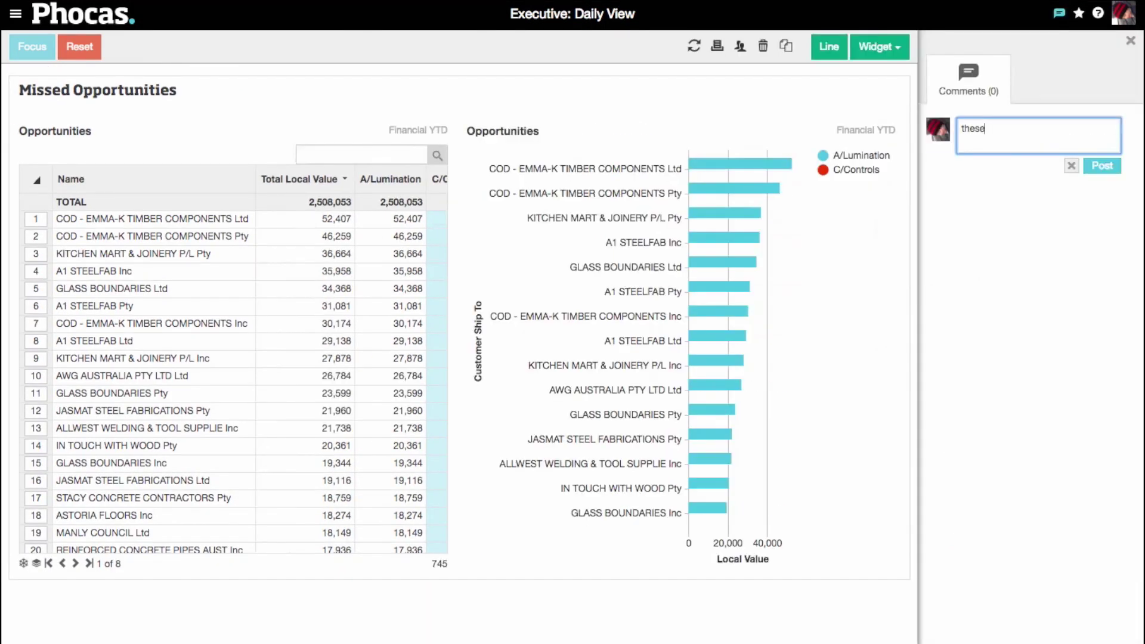
{"action": "type", "text": " are the cross-sell oppo"}
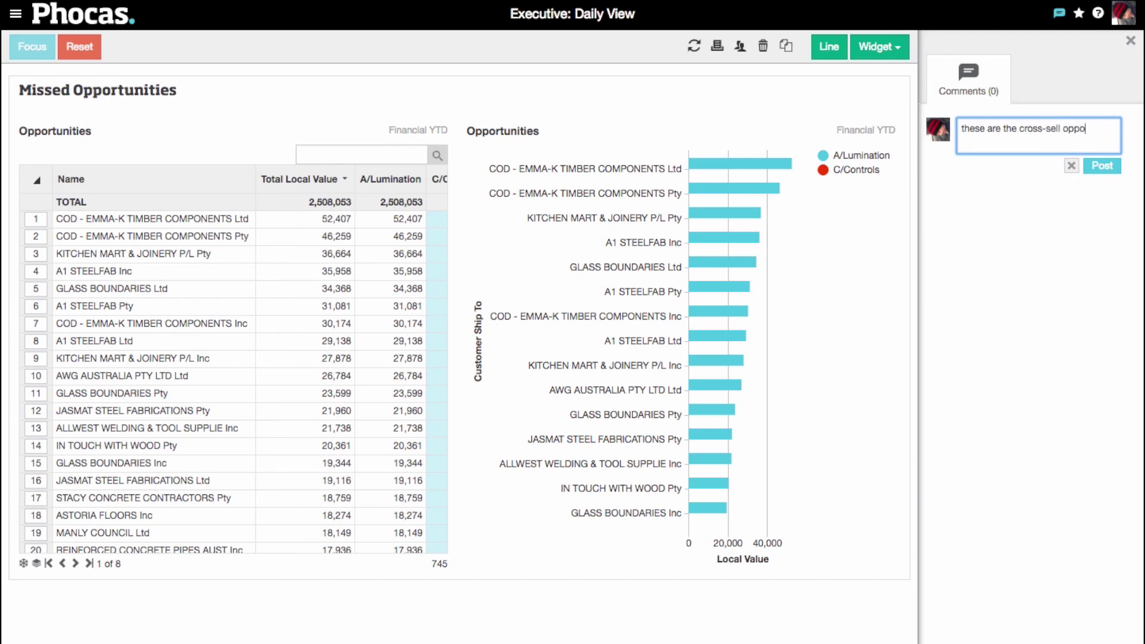
{"action": "type", "text": "rtunities we're missing. let's target"}
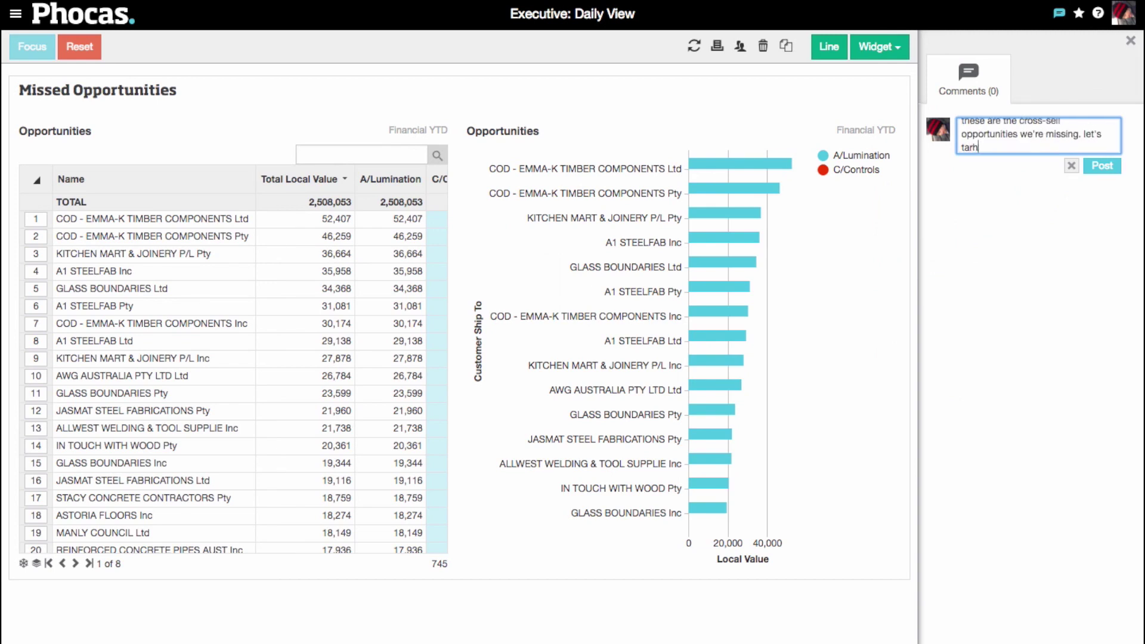
{"action": "type", "text": " all these customers this m"}
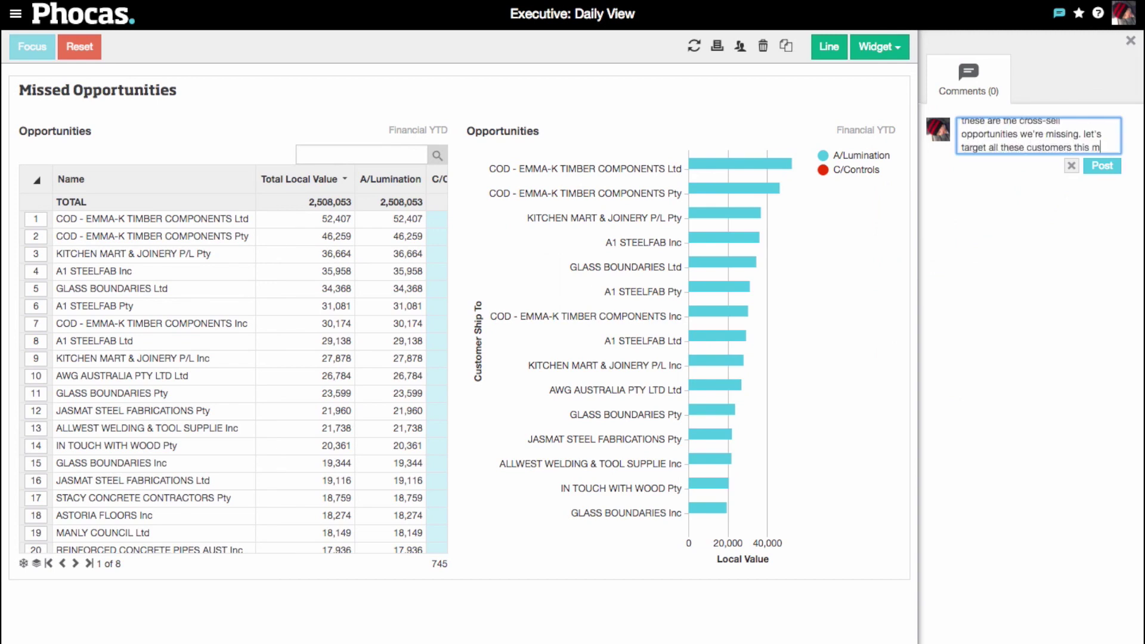
{"action": "type", "text": "onth"}
{"action": "left_click", "coordinate": [1104, 167]}
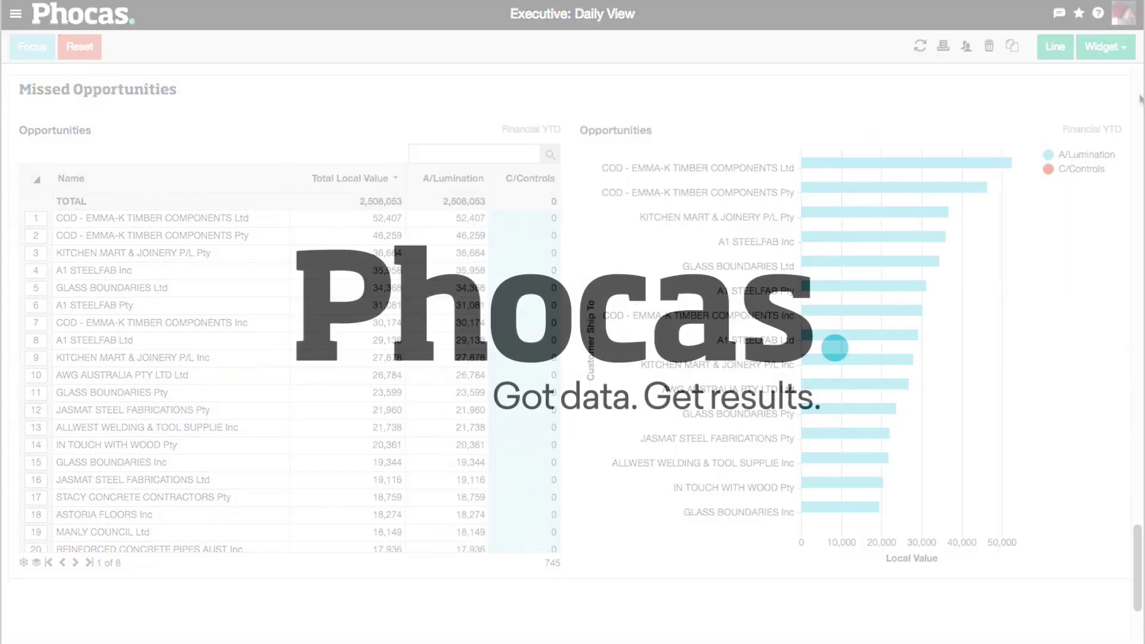